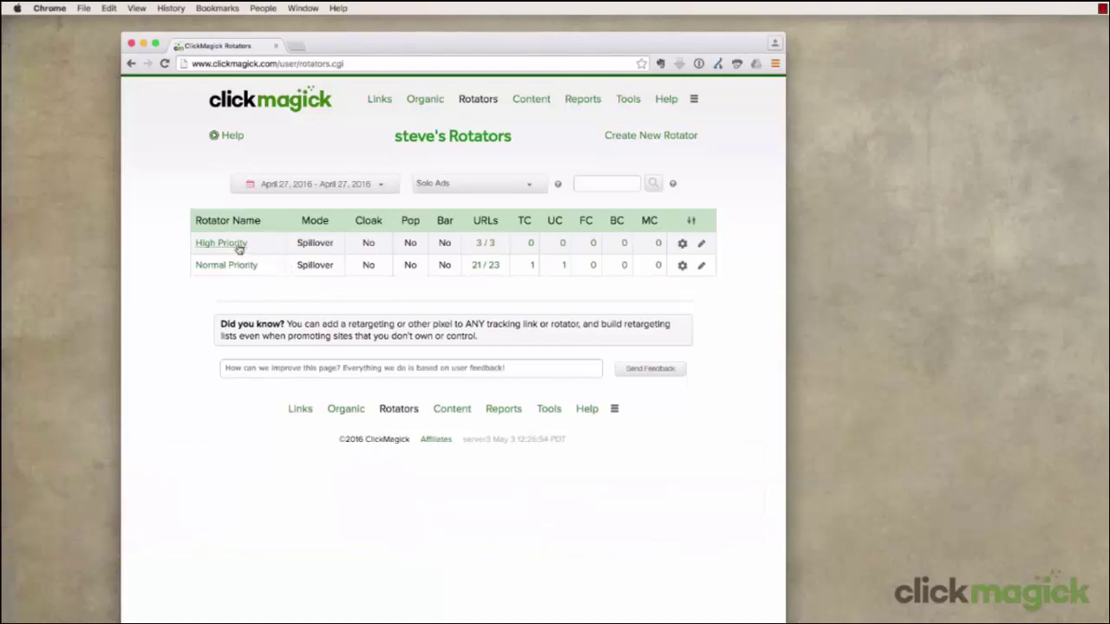
In the High Priority rotator's settings, try the Random and Sequential modes, and set Spillover with repeat clicks sent to the Backup URL.
{"action": "left_click", "coordinate": [232, 245]}
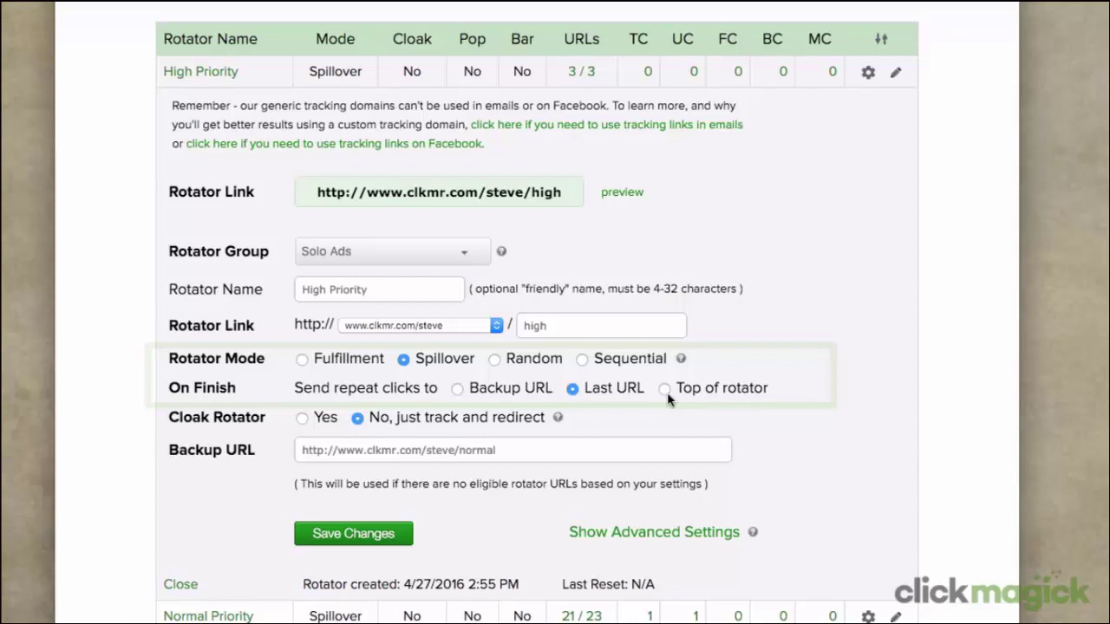
{"action": "left_click", "coordinate": [492, 361]}
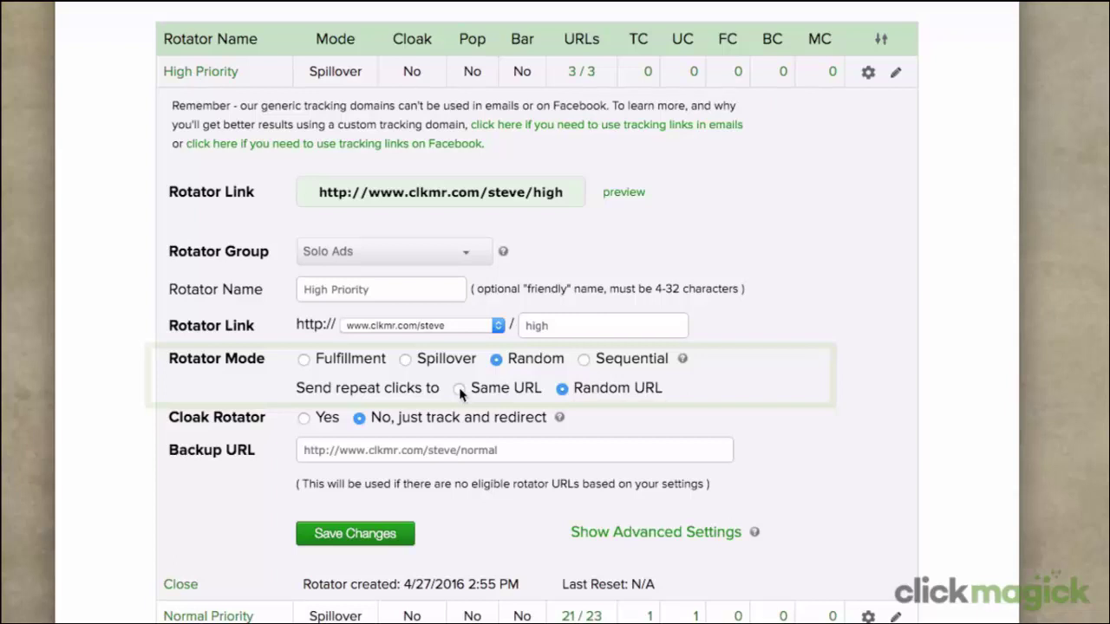
{"action": "left_click", "coordinate": [585, 361]}
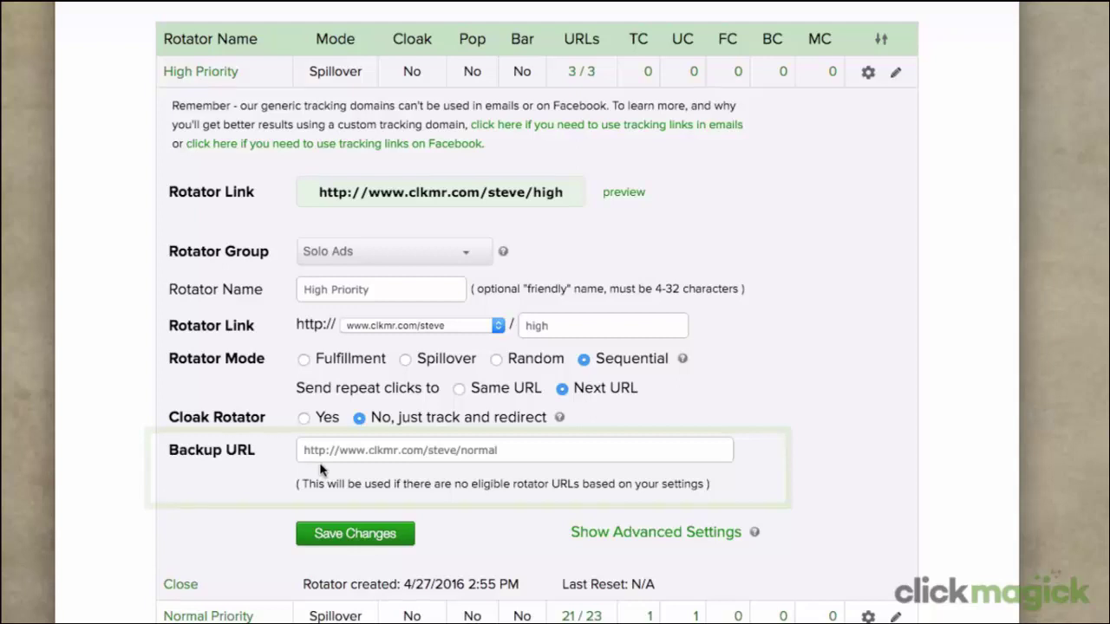
{"action": "left_click", "coordinate": [404, 361]}
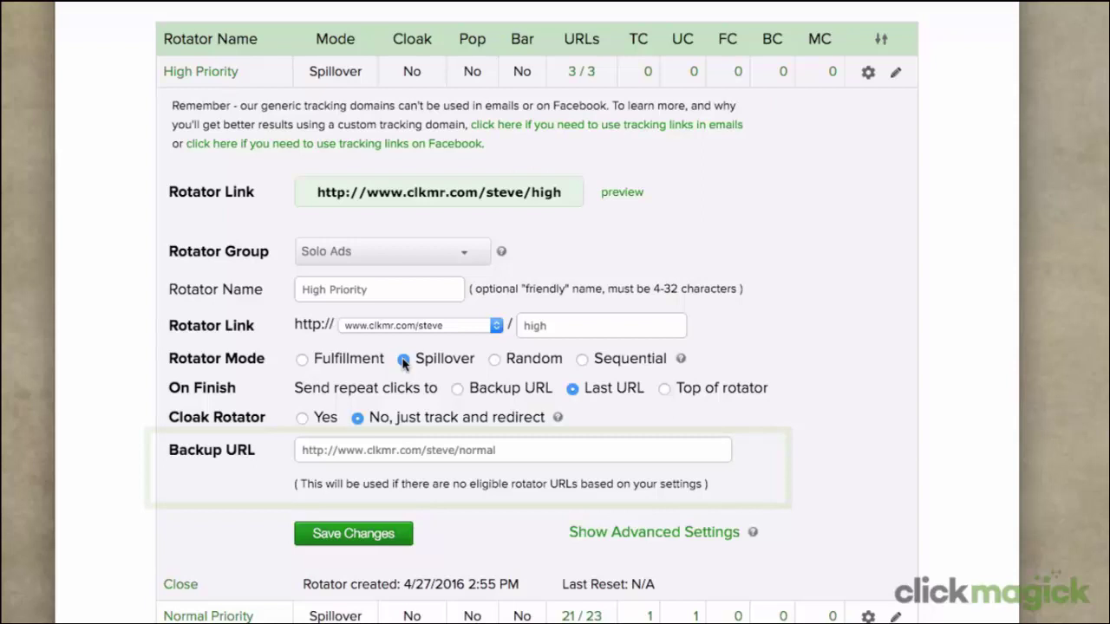
{"action": "left_click", "coordinate": [457, 389]}
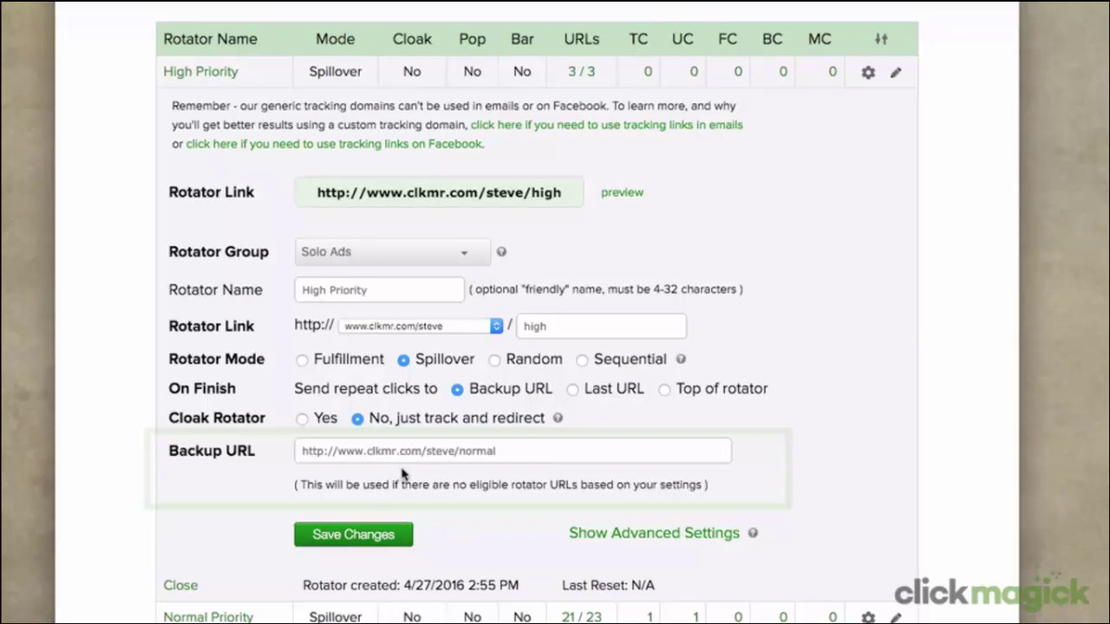
In the advanced settings, limit geotargeting to include only Australia, Canada, New Zealand, United Kingdom and United States.
{"action": "left_click", "coordinate": [614, 533]}
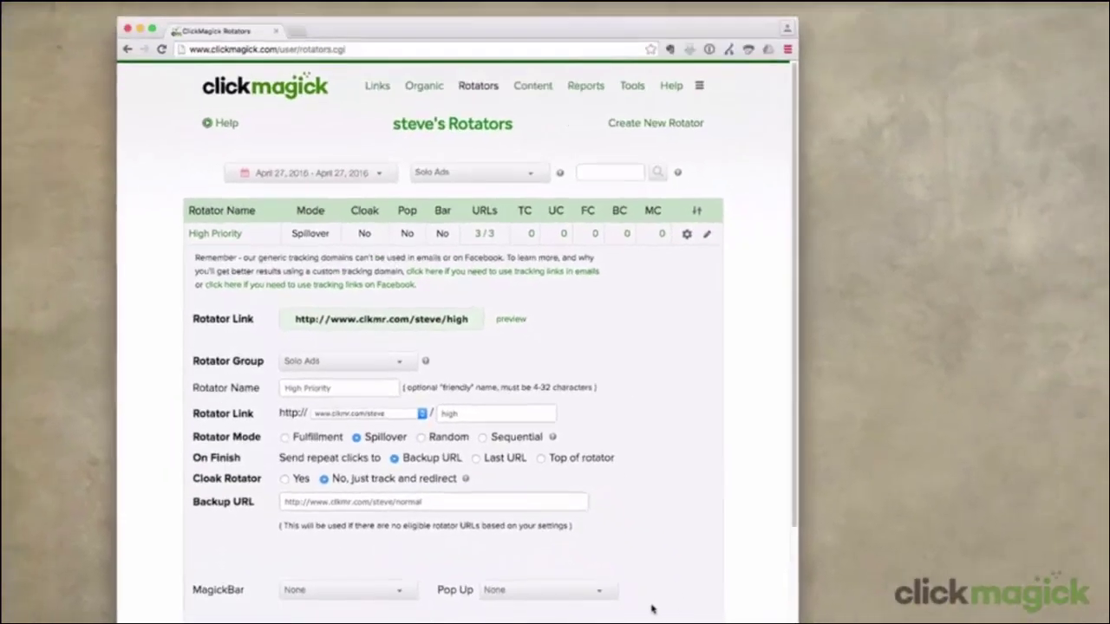
{"action": "scroll", "coordinate": [642, 610], "scroll_direction": "down", "scroll_amount": 8}
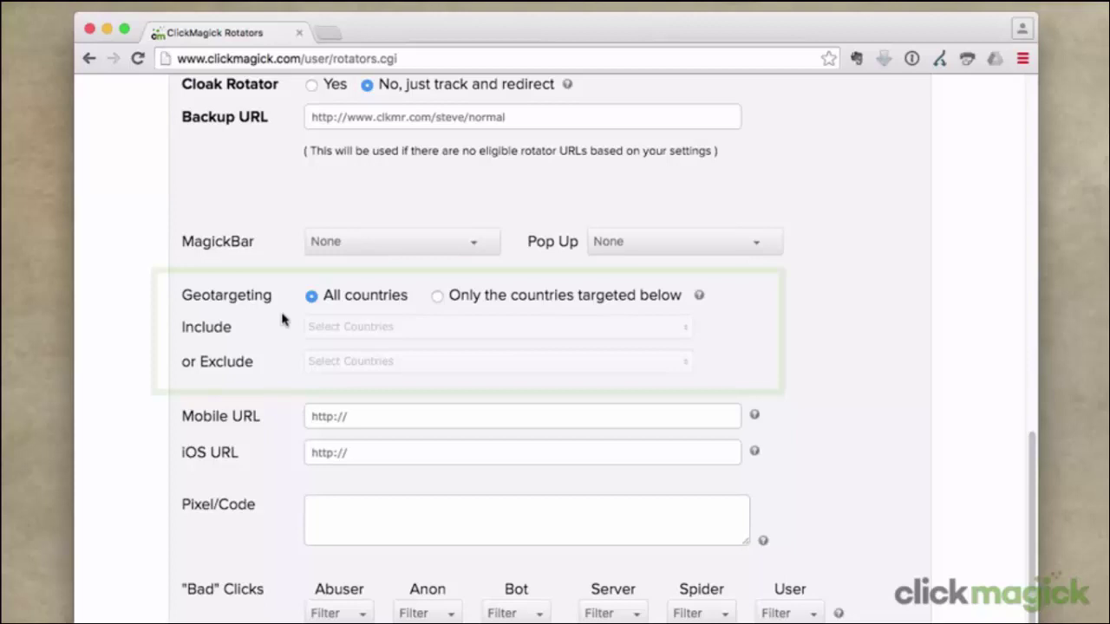
{"action": "left_click", "coordinate": [436, 297]}
{"action": "left_click", "coordinate": [427, 327]}
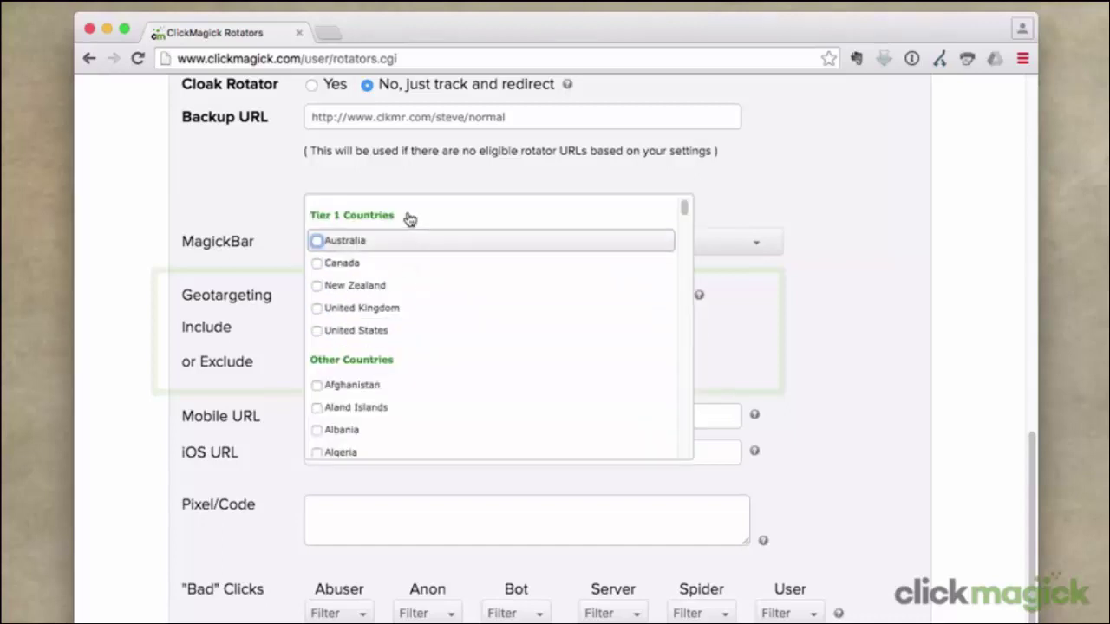
{"action": "left_click", "coordinate": [316, 240]}
{"action": "left_click", "coordinate": [317, 262]}
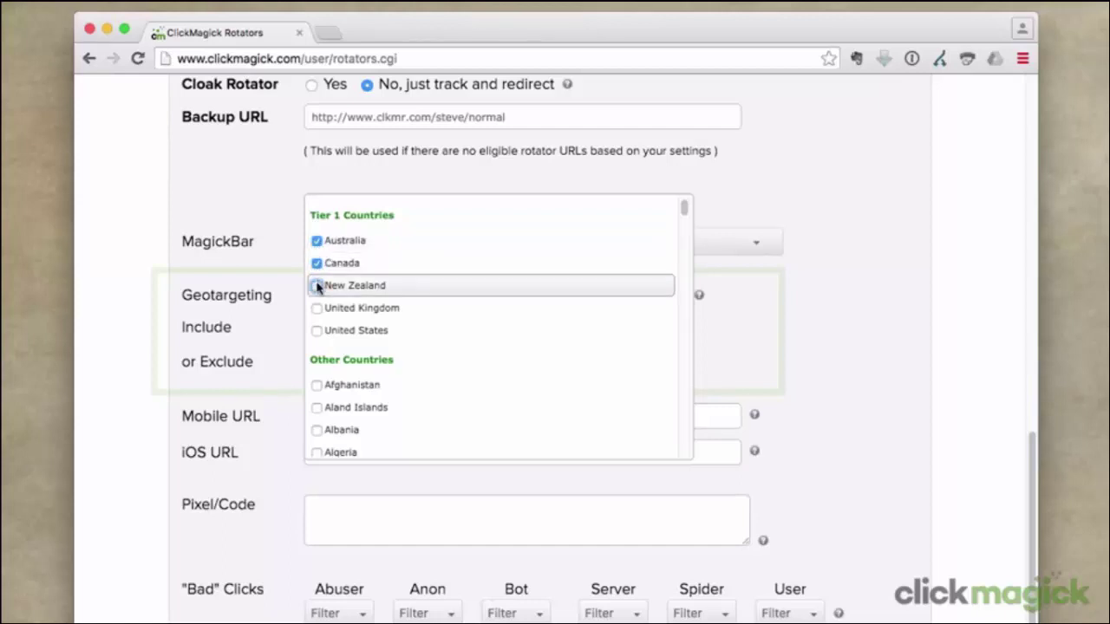
{"action": "left_click", "coordinate": [317, 285]}
{"action": "left_click", "coordinate": [316, 308]}
{"action": "left_click", "coordinate": [317, 330]}
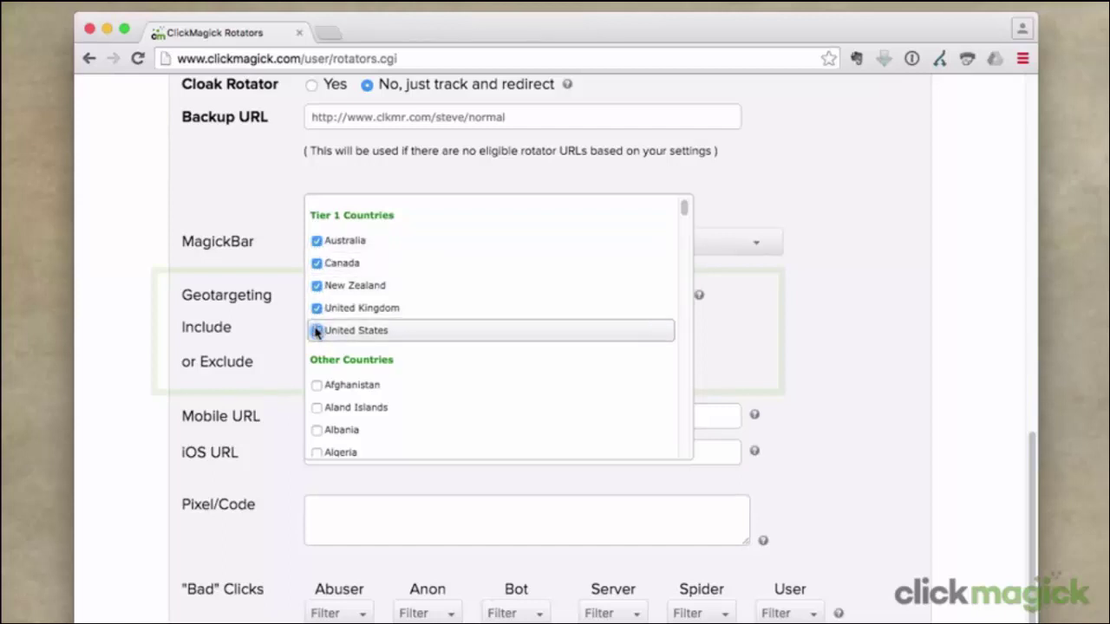
{"action": "left_click", "coordinate": [722, 340]}
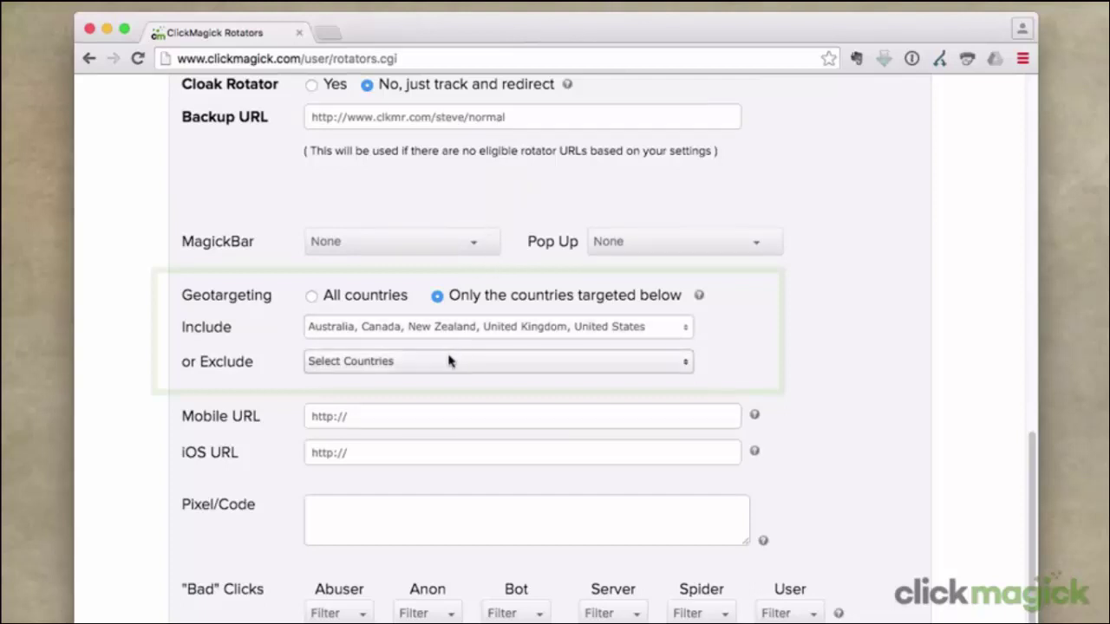
Examine the Mobile URL field and the handling options for Abuser bad clicks.
{"action": "scroll", "coordinate": [448, 361], "scroll_direction": "down", "scroll_amount": 1}
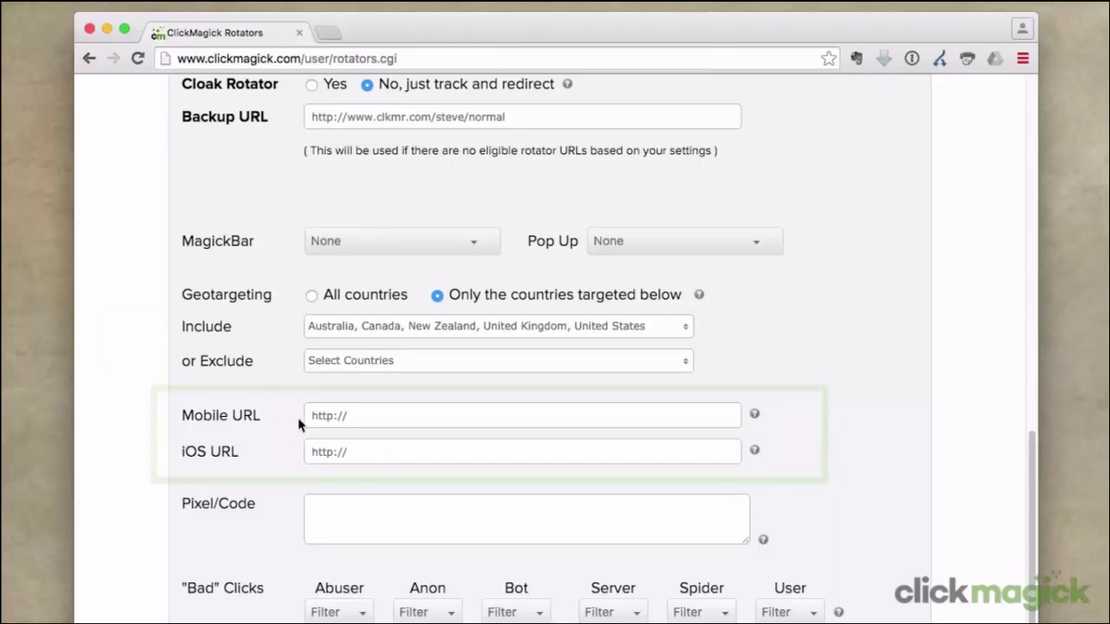
{"action": "left_click", "coordinate": [368, 420]}
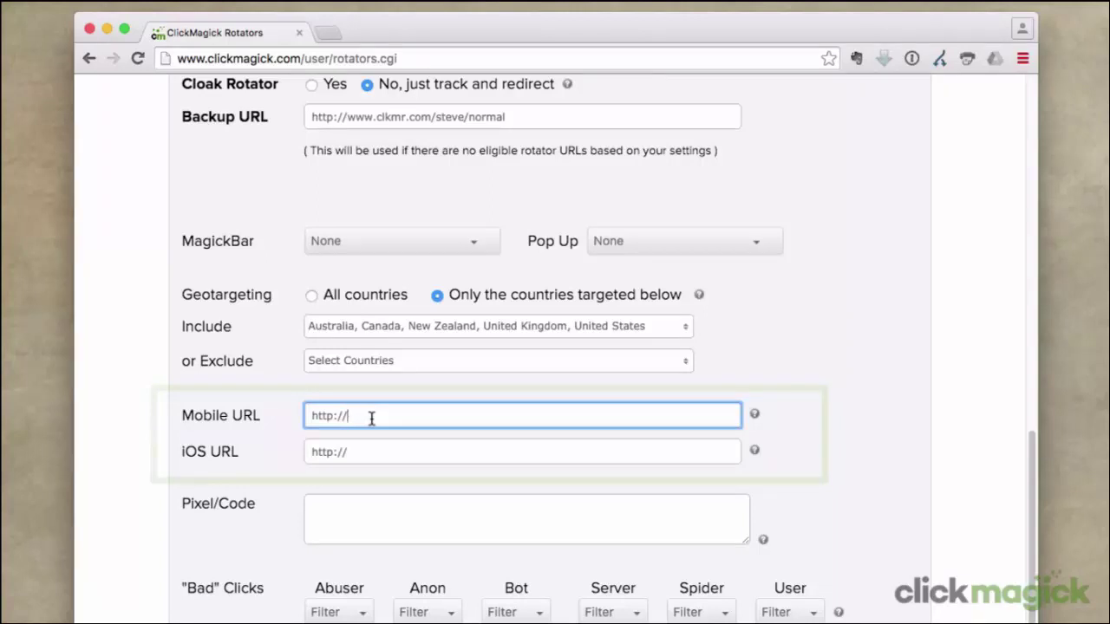
{"action": "left_click", "coordinate": [290, 477]}
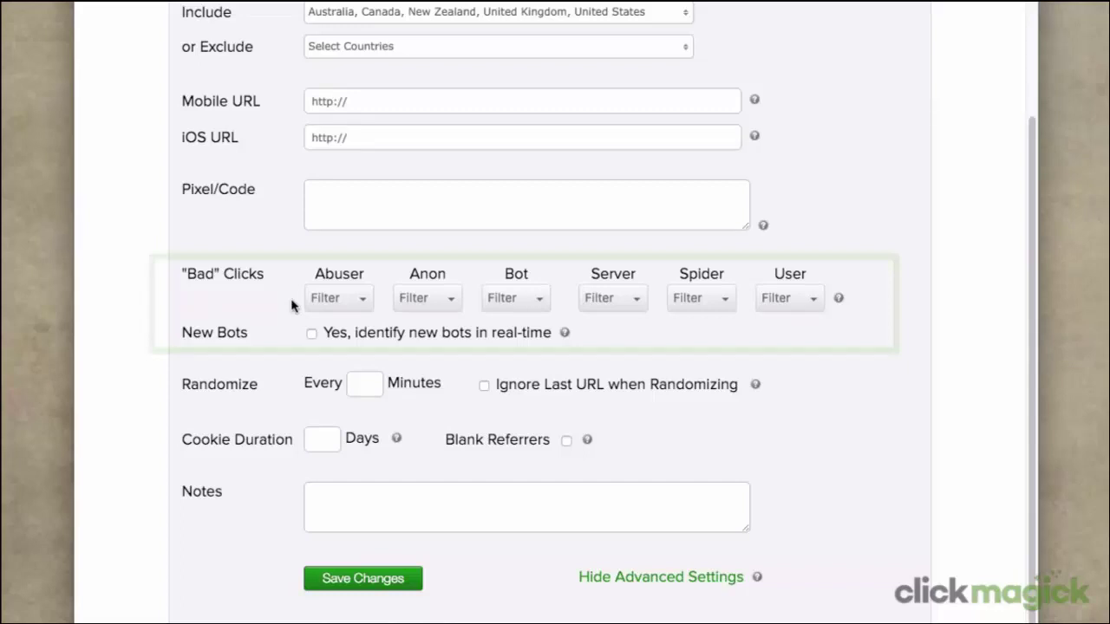
{"action": "left_click", "coordinate": [360, 301]}
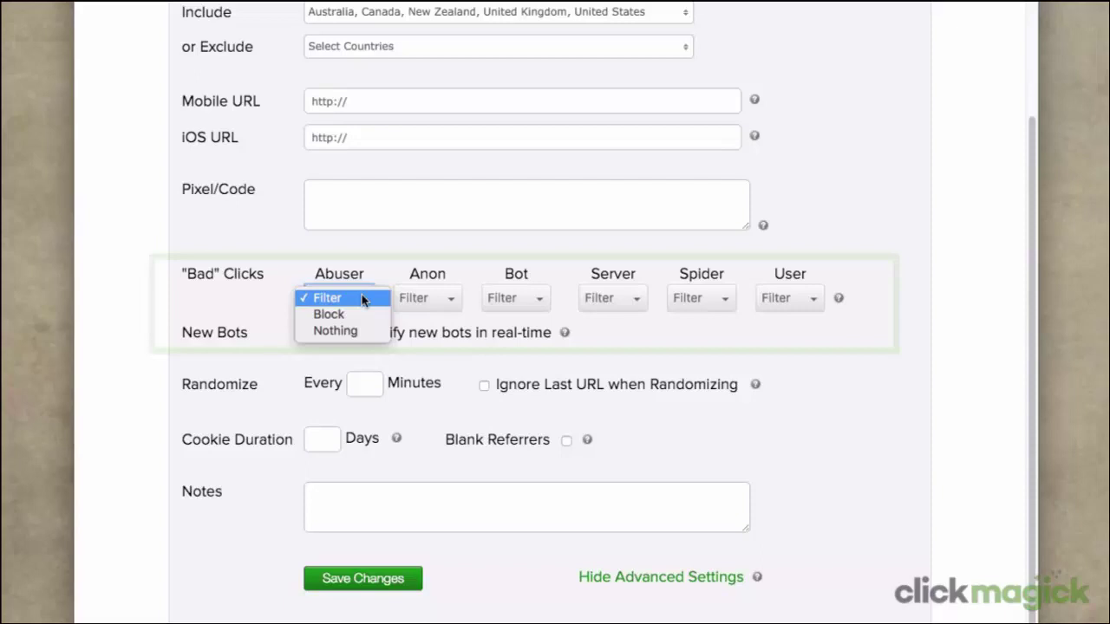
{"action": "left_click", "coordinate": [367, 348]}
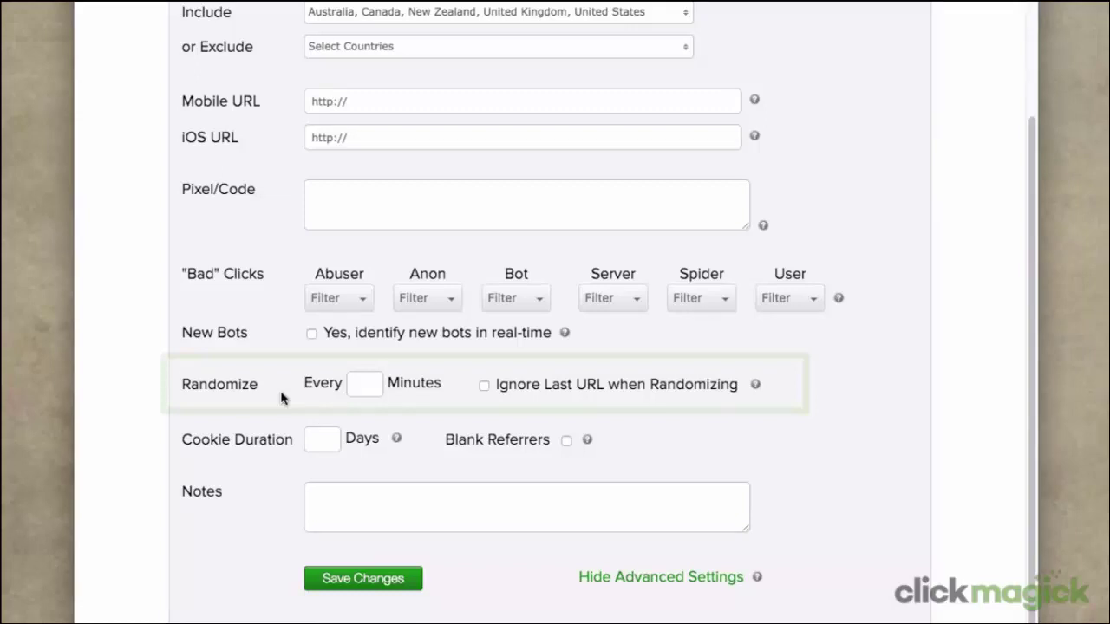
Set the rotator to randomize every 15 minutes and send repeat clicks on finish to the Last URL.
{"action": "left_click", "coordinate": [355, 382]}
{"action": "type", "text": "15"}
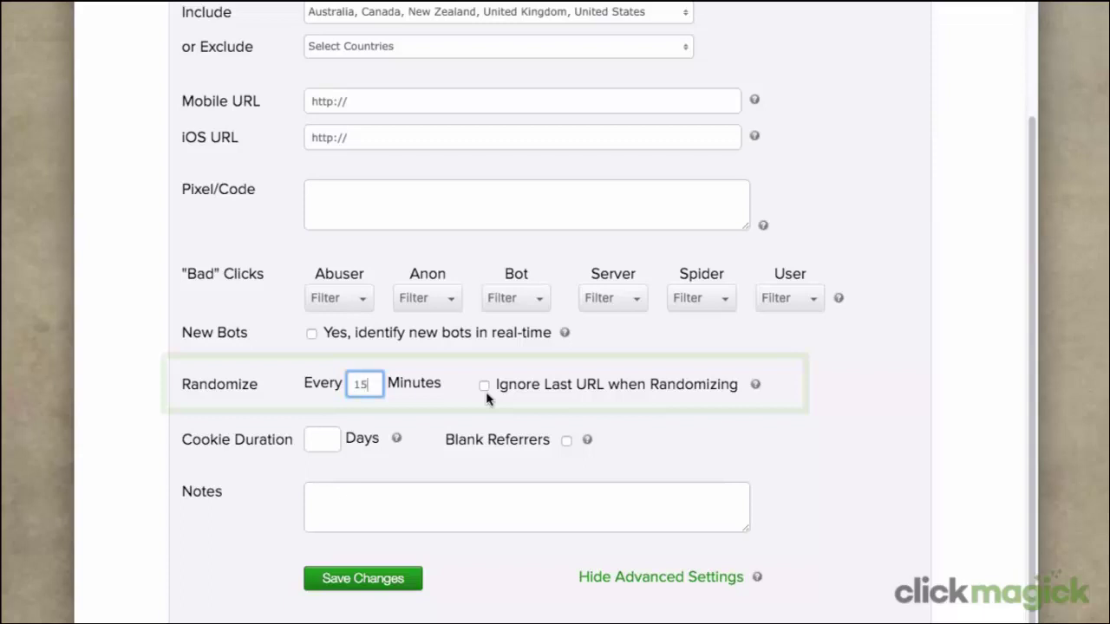
{"action": "scroll", "coordinate": [486, 398], "scroll_direction": "up", "scroll_amount": 1}
{"action": "scroll", "coordinate": [486, 398], "scroll_direction": "up", "scroll_amount": 10}
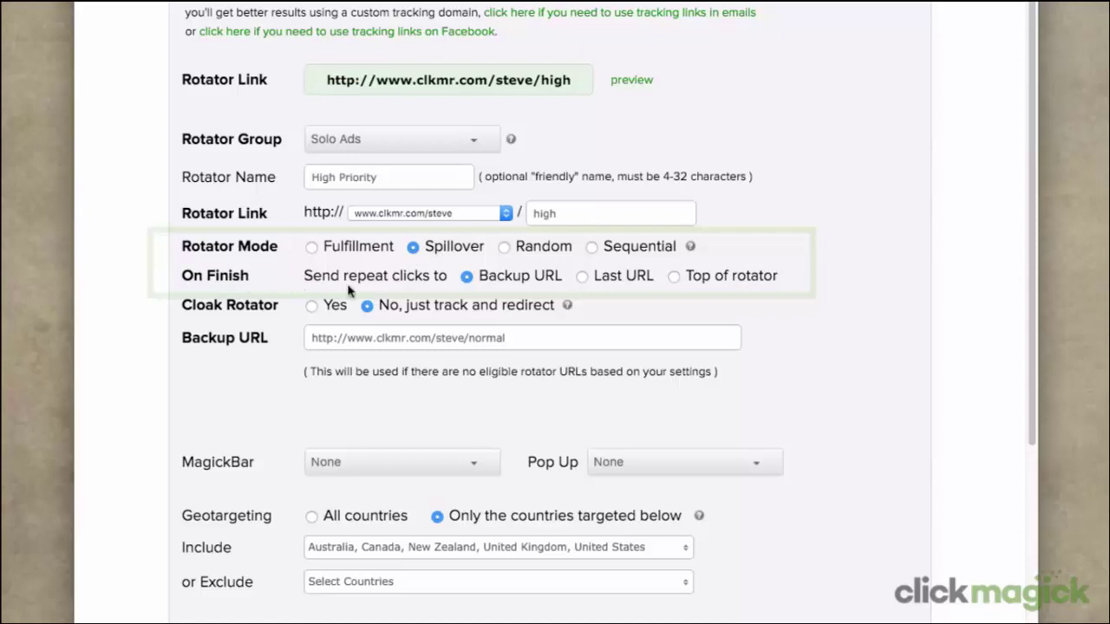
{"action": "left_click", "coordinate": [582, 277]}
Enable ignoring the last URL when randomizing and save the rotator's changes.
{"action": "scroll", "coordinate": [588, 292], "scroll_direction": "down", "scroll_amount": 5}
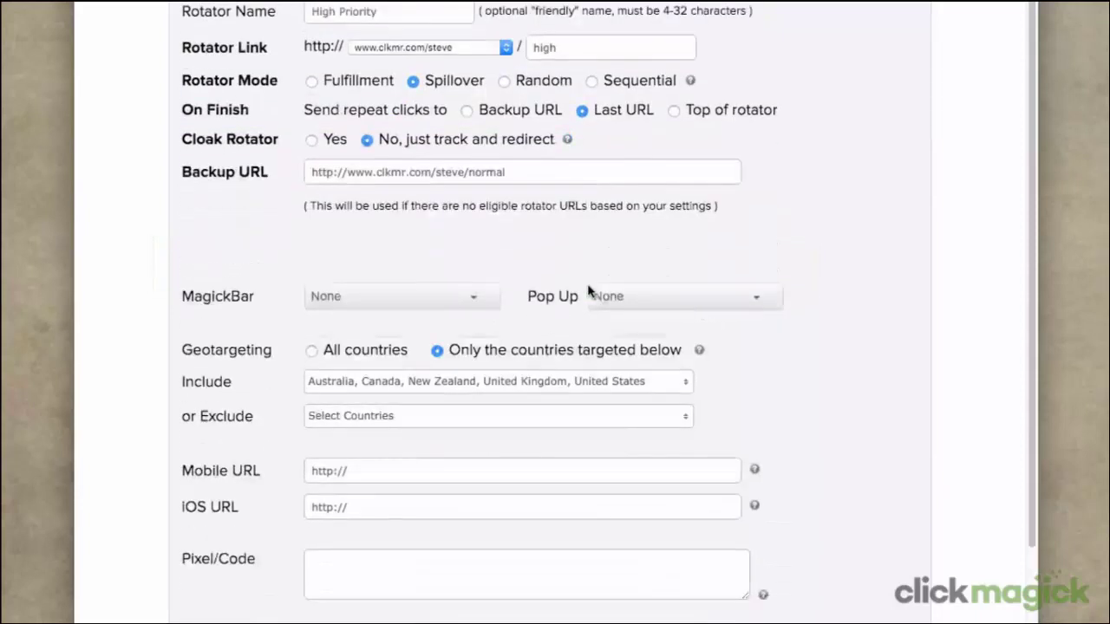
{"action": "scroll", "coordinate": [588, 292], "scroll_direction": "down", "scroll_amount": 3}
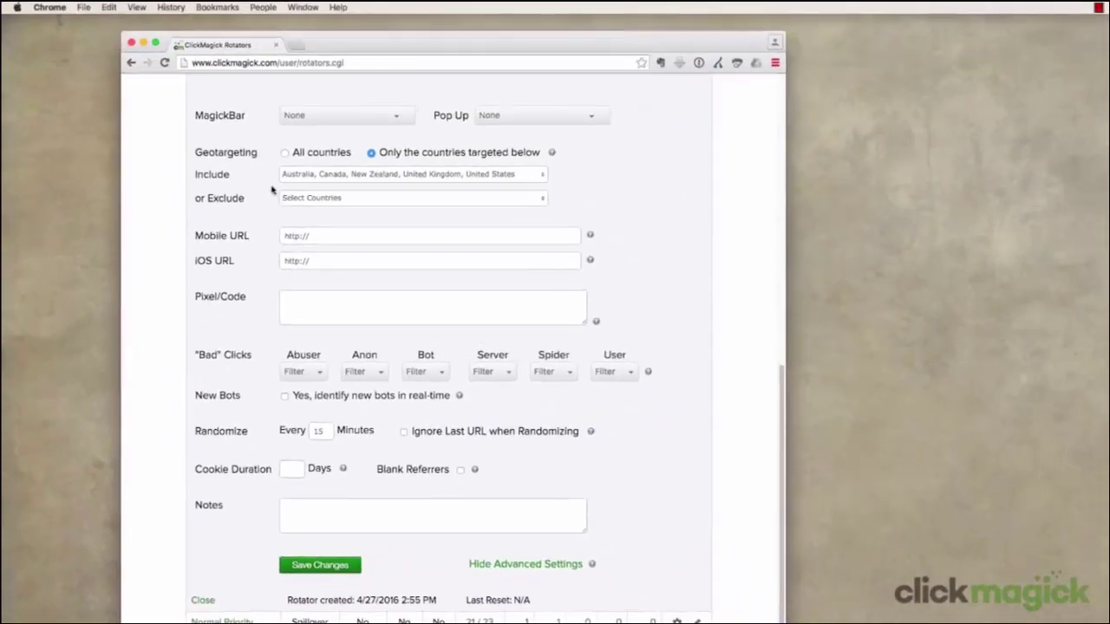
{"action": "scroll", "coordinate": [270, 194], "scroll_direction": "up", "scroll_amount": 2}
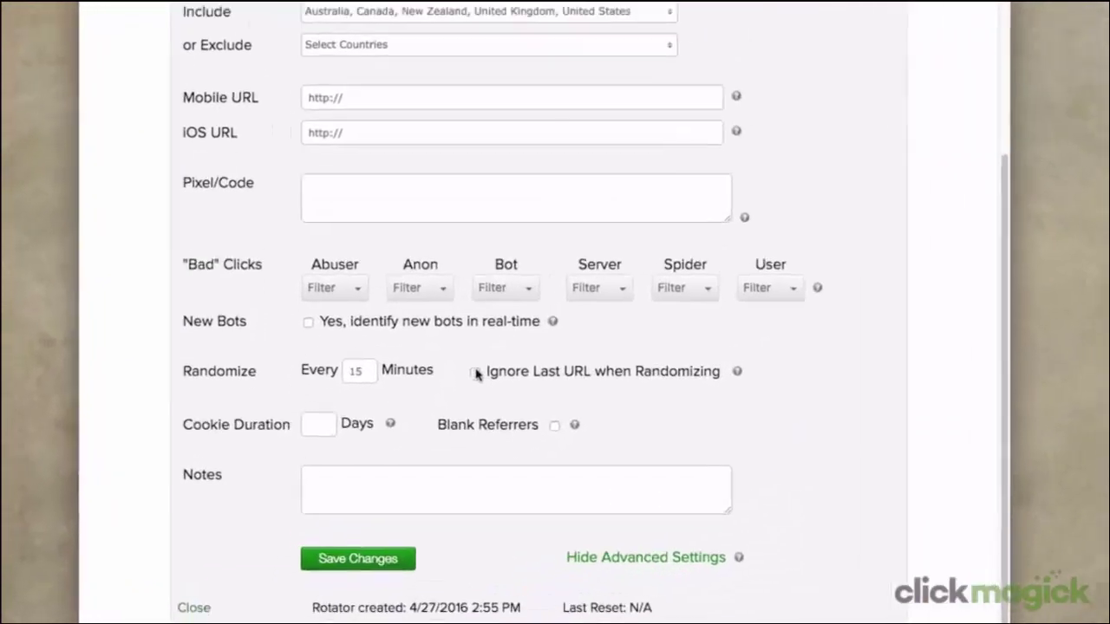
{"action": "left_click", "coordinate": [404, 487]}
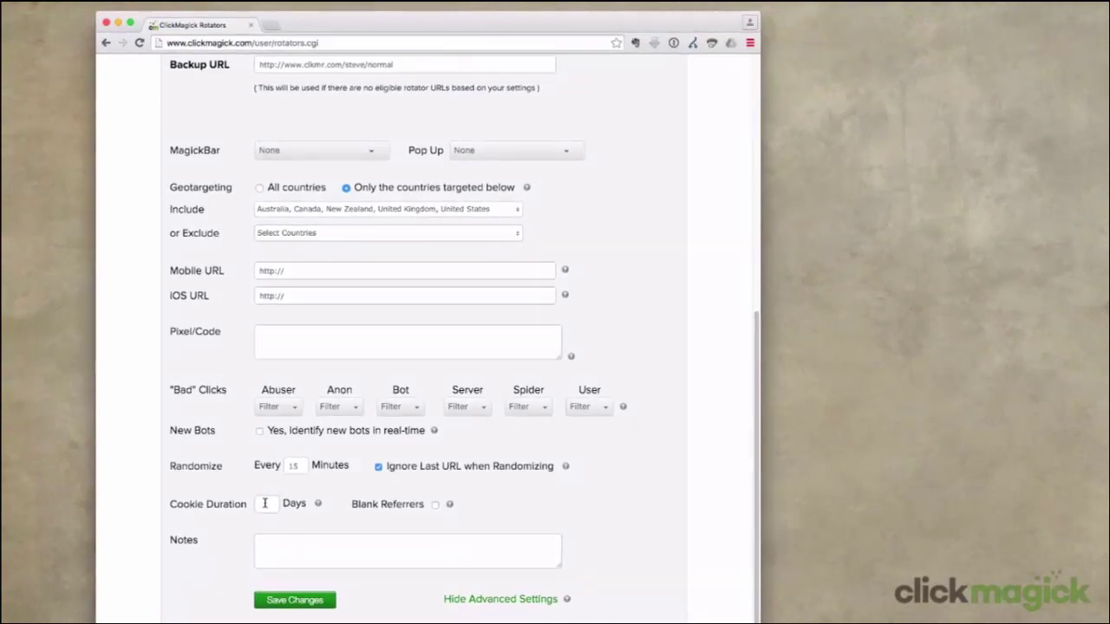
{"action": "left_click", "coordinate": [271, 600]}
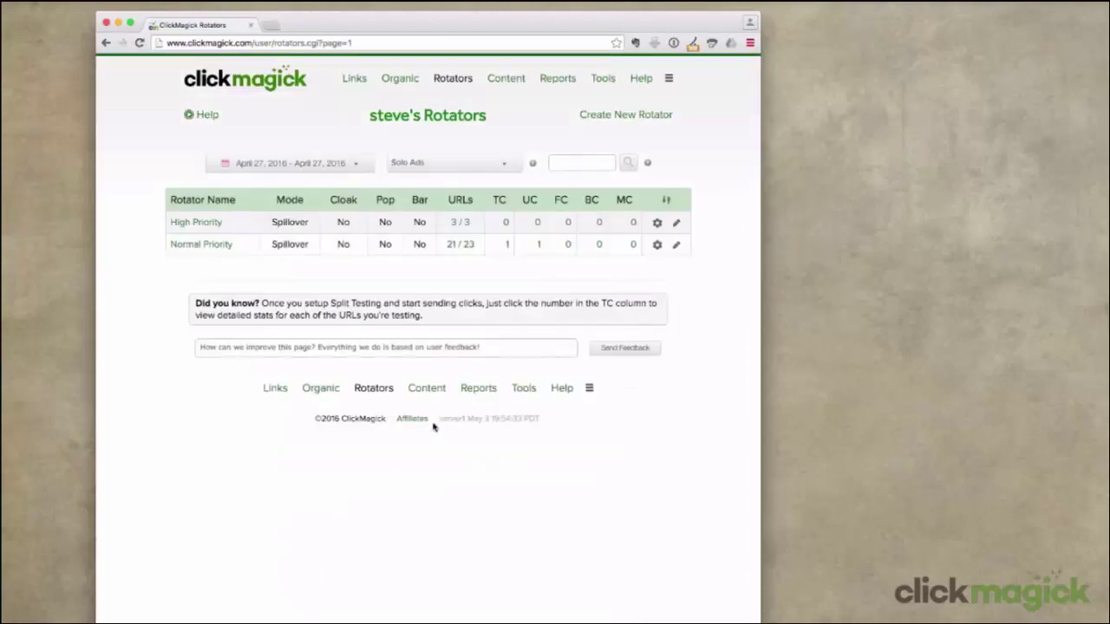
{"action": "left_click", "coordinate": [656, 244]}
{"action": "left_click", "coordinate": [660, 262]}
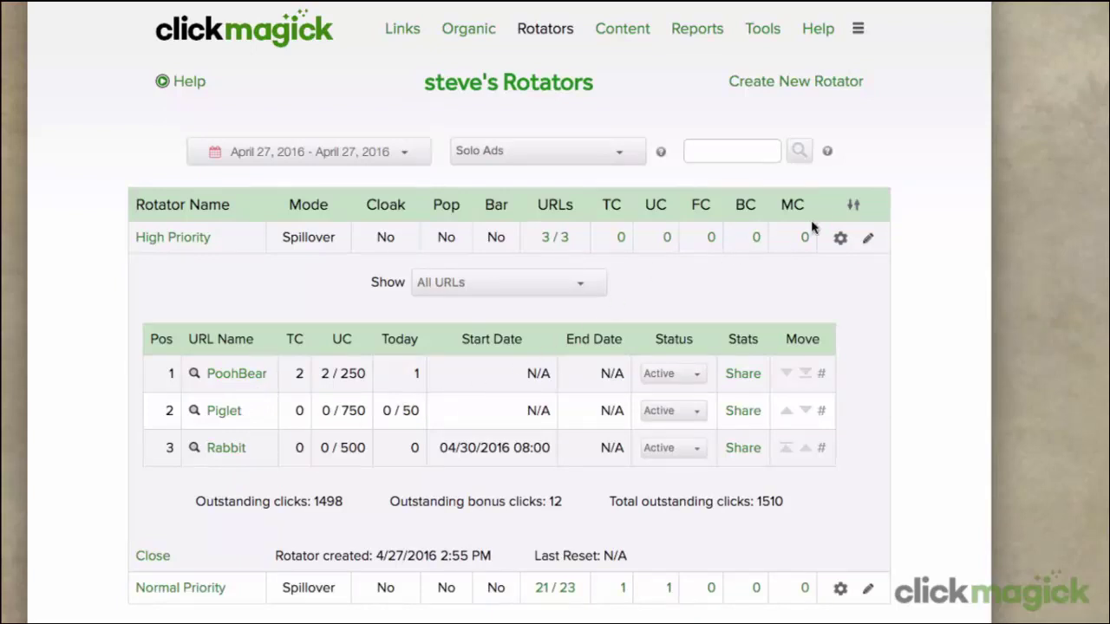
{"action": "left_click", "coordinate": [838, 237]}
{"action": "left_click", "coordinate": [867, 269]}
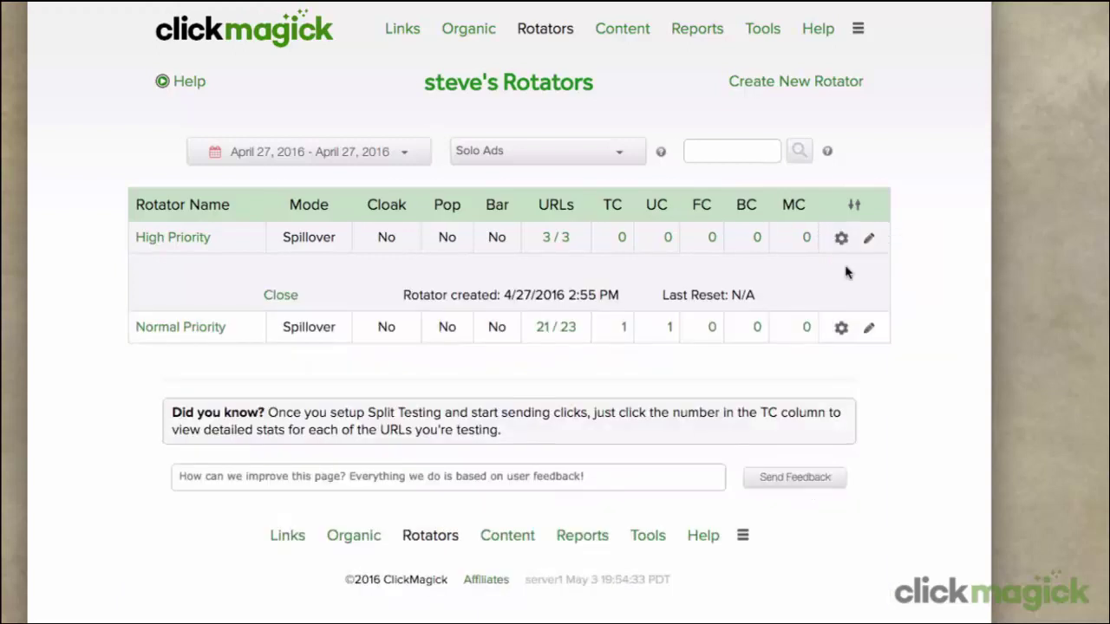
{"action": "left_click", "coordinate": [276, 293]}
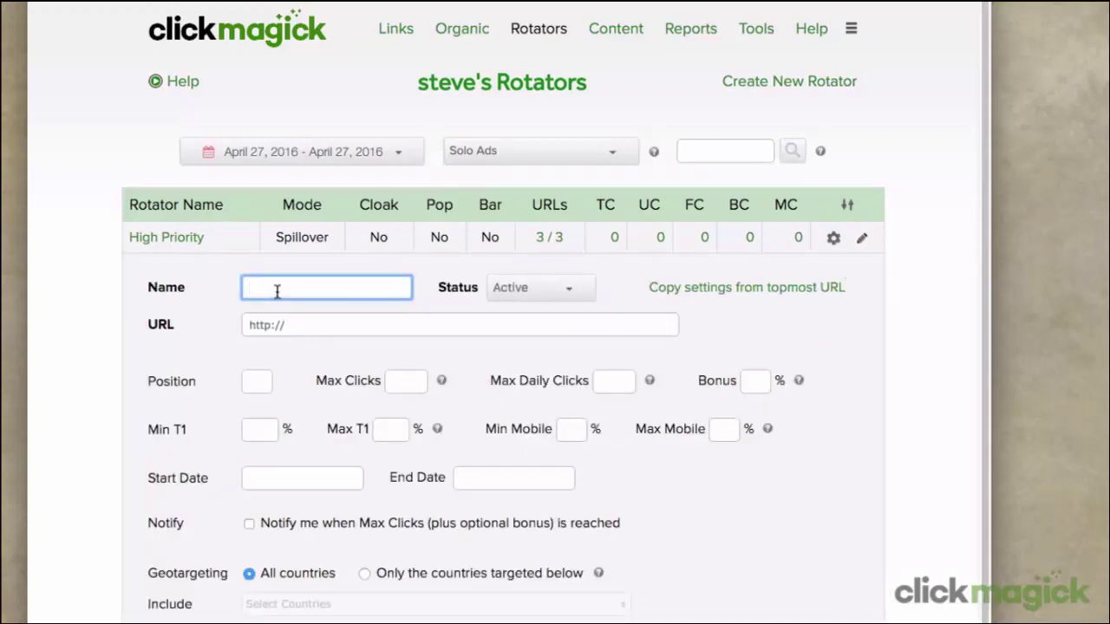
{"action": "type", "text": "Catchall"}
{"action": "left_click", "coordinate": [297, 327]}
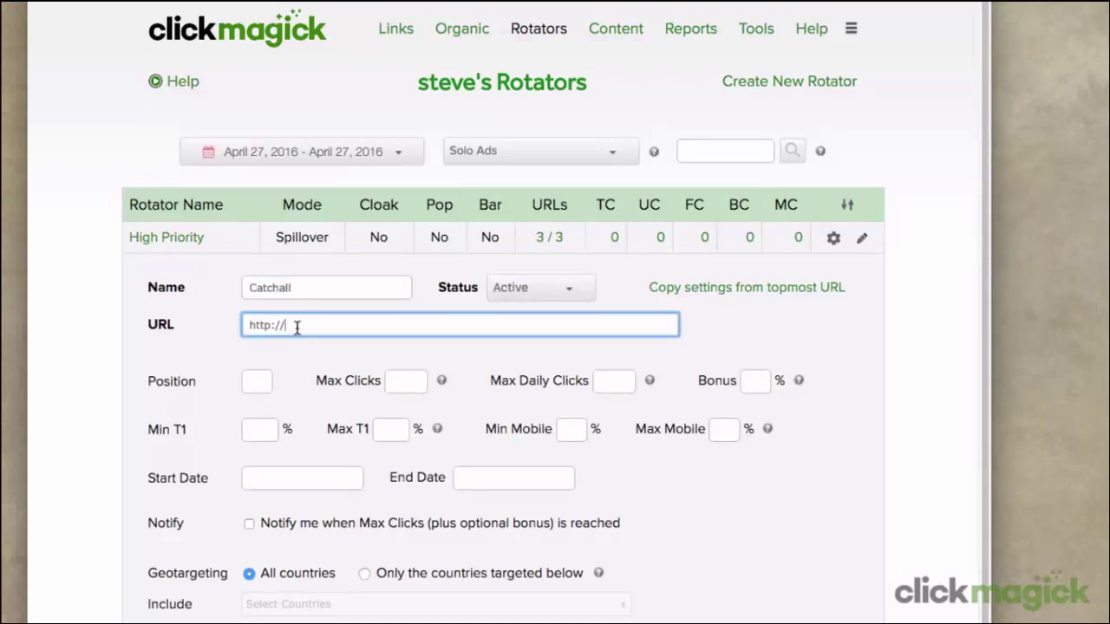
{"action": "type", "text": "www.clkmr.com/steve/t1extra"}
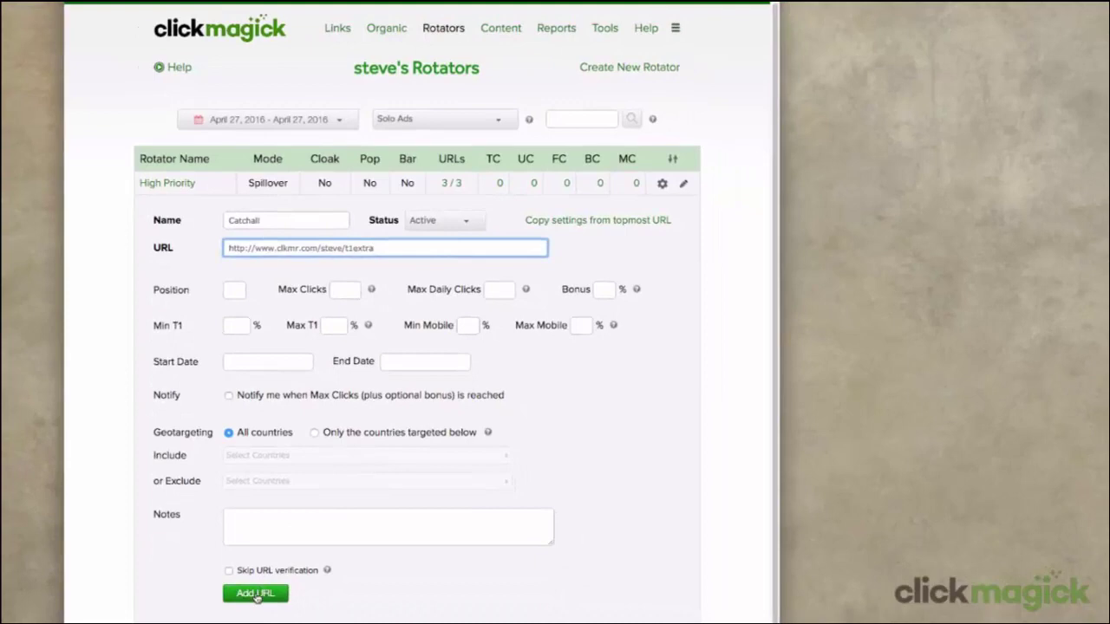
{"action": "left_click", "coordinate": [257, 597]}
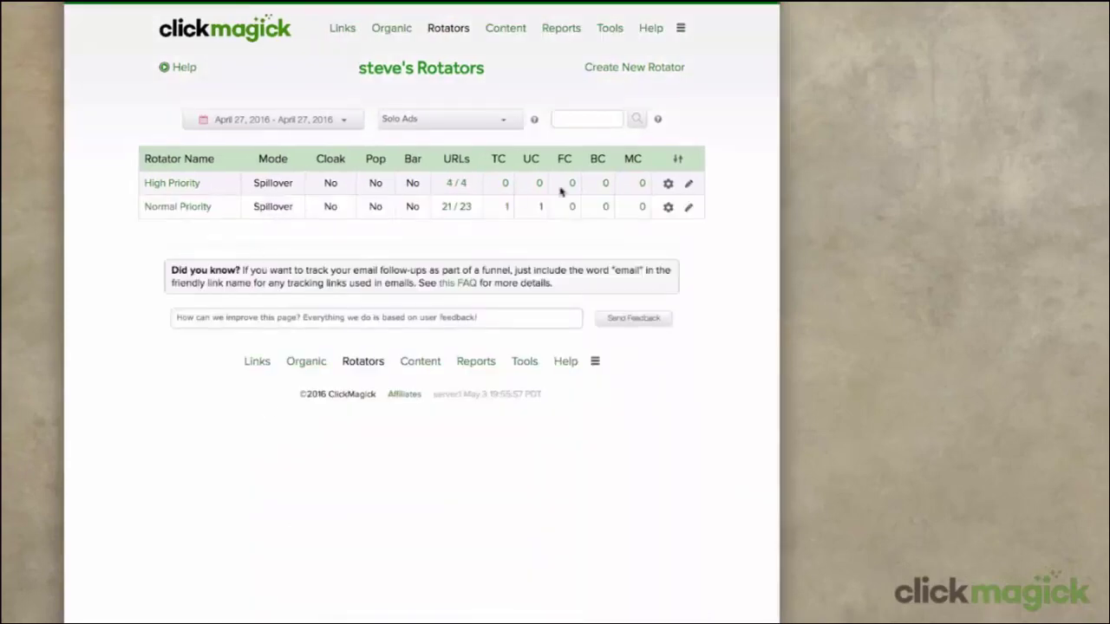
{"action": "left_click", "coordinate": [667, 183]}
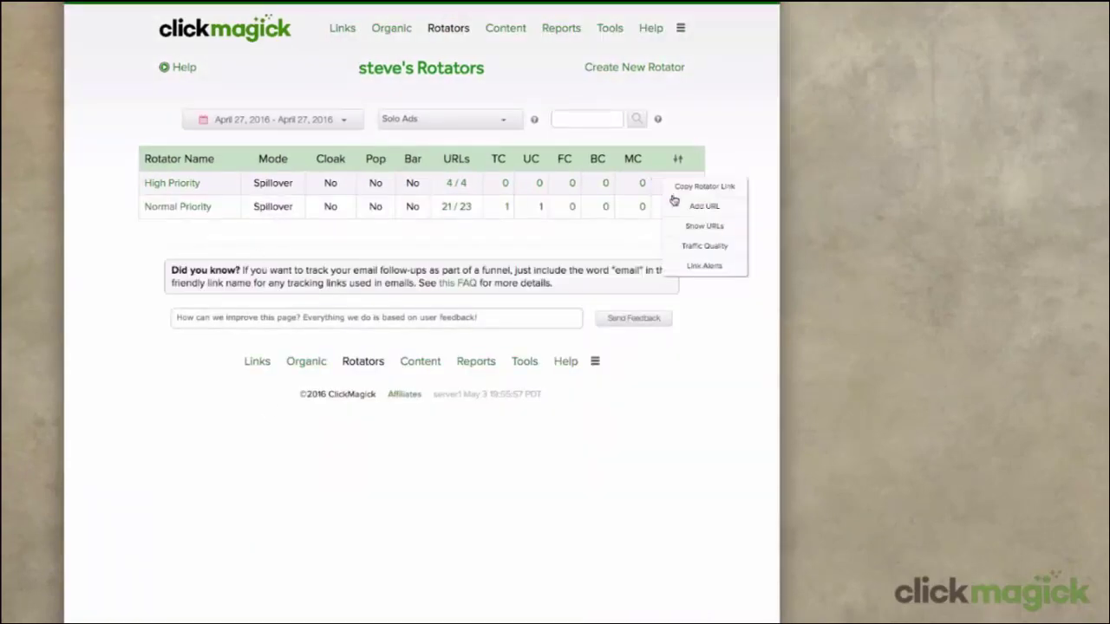
{"action": "left_click", "coordinate": [677, 224]}
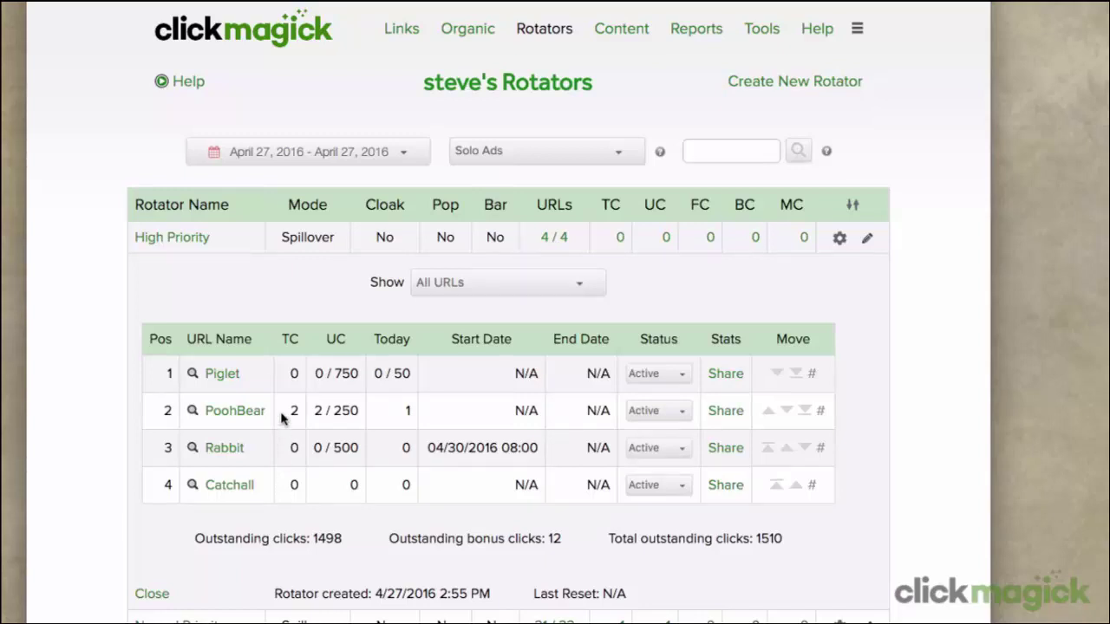
{"action": "left_click", "coordinate": [840, 238]}
{"action": "left_click", "coordinate": [845, 270]}
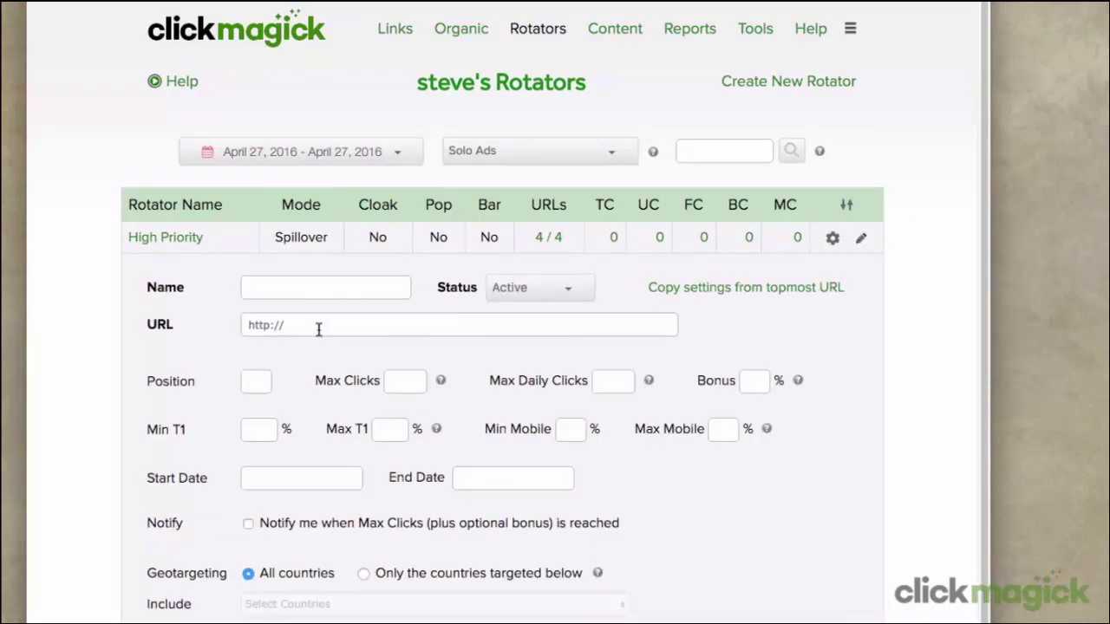
{"action": "left_click", "coordinate": [259, 376]}
{"action": "type", "text": "1"}
{"action": "key", "text": "BackSpace"}
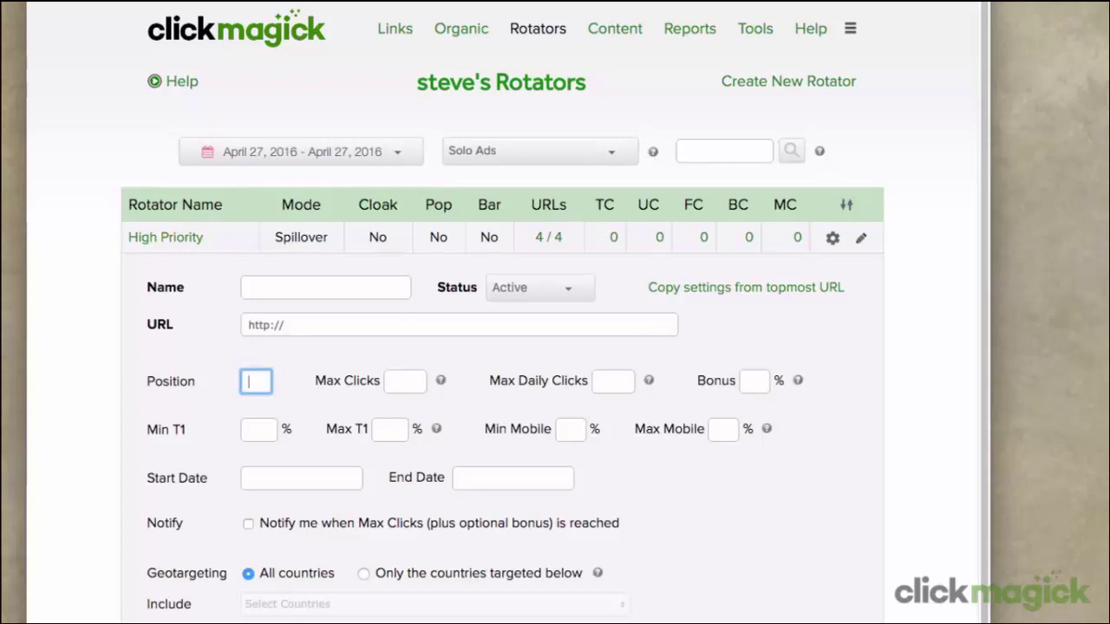
{"action": "type", "text": "4"}
{"action": "left_click", "coordinate": [834, 239]}
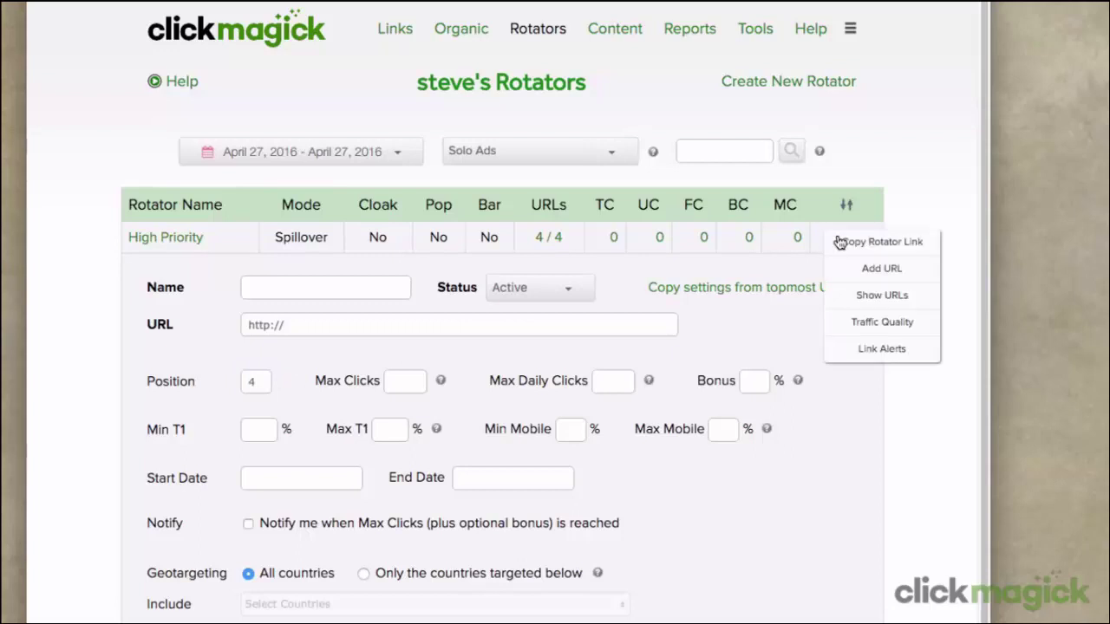
{"action": "left_click", "coordinate": [863, 294]}
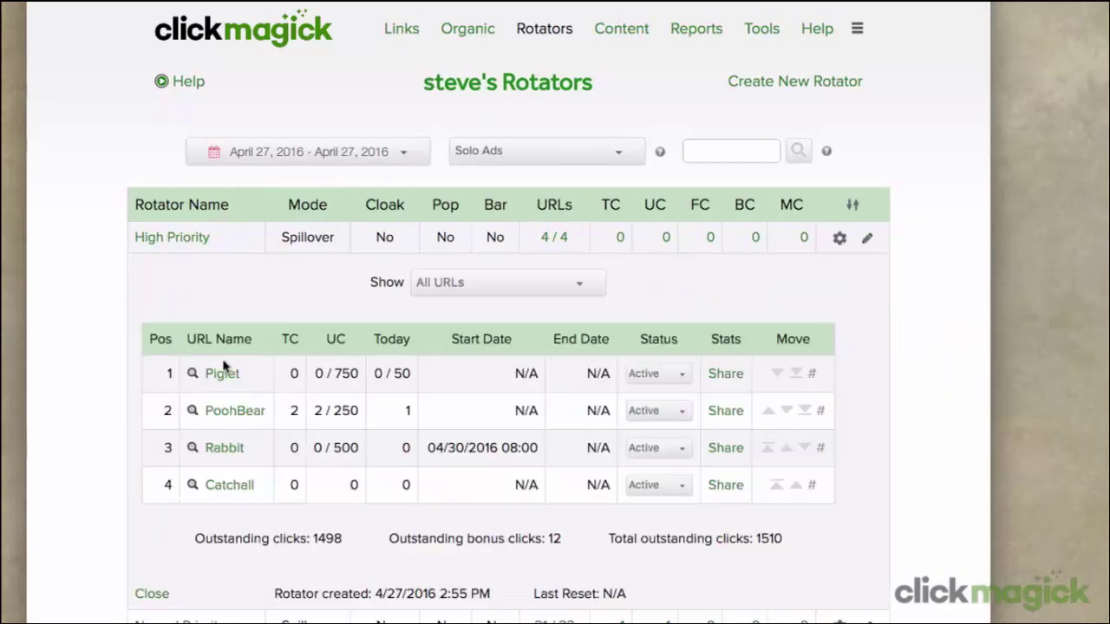